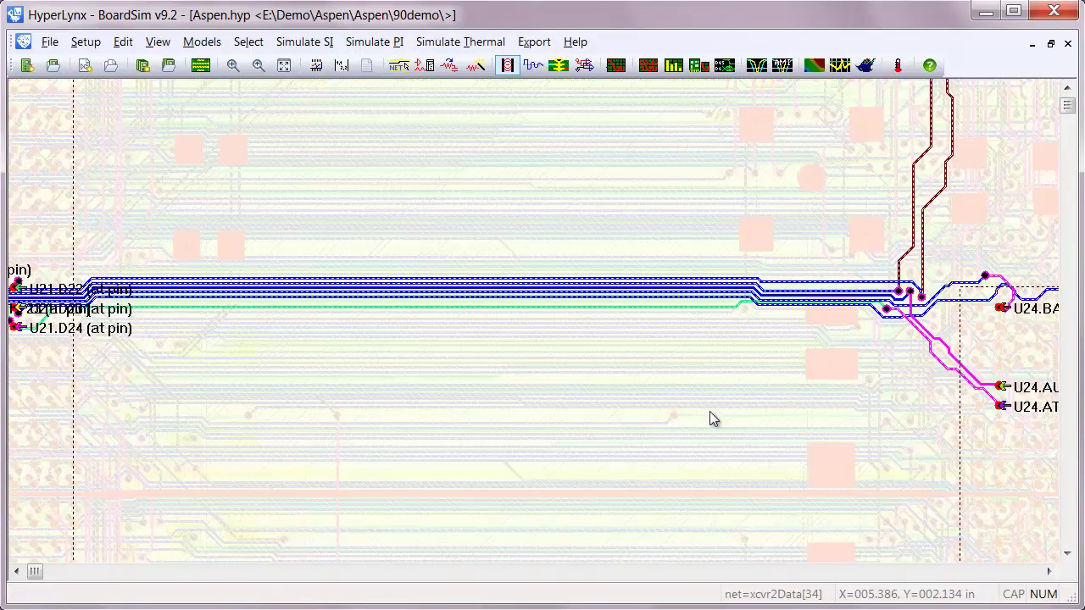
# Scroll the Aspen.hyp board view down two notches to bring net xcvr2Data[34] near the top
pyautogui.click(1067, 553)
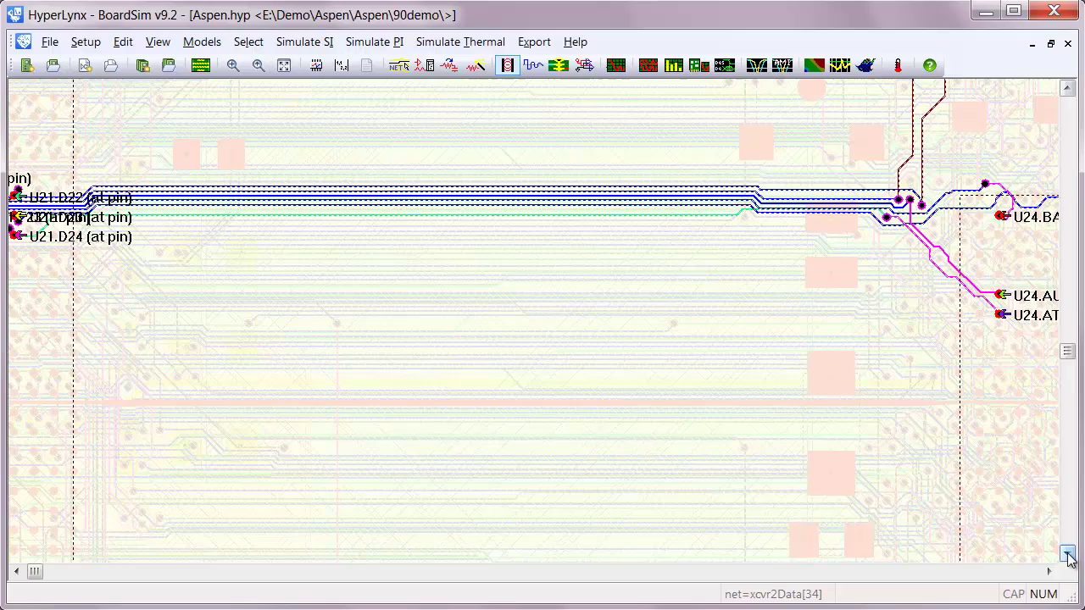
pyautogui.click(1068, 554)
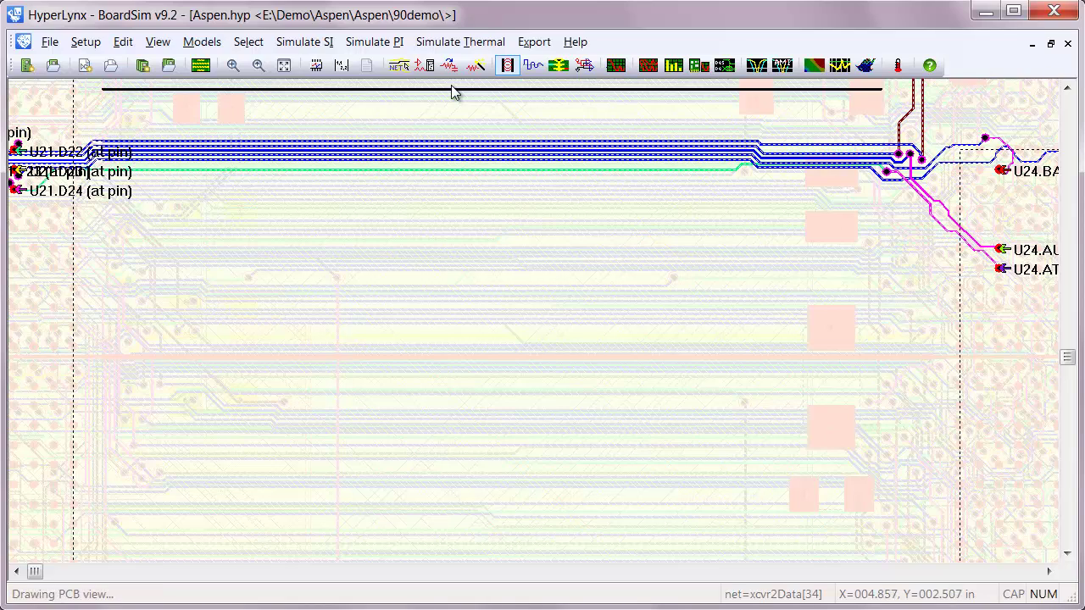
# Enable trace coupling and confirm the 50 mV electrical coupling threshold
pyautogui.click(511, 69)
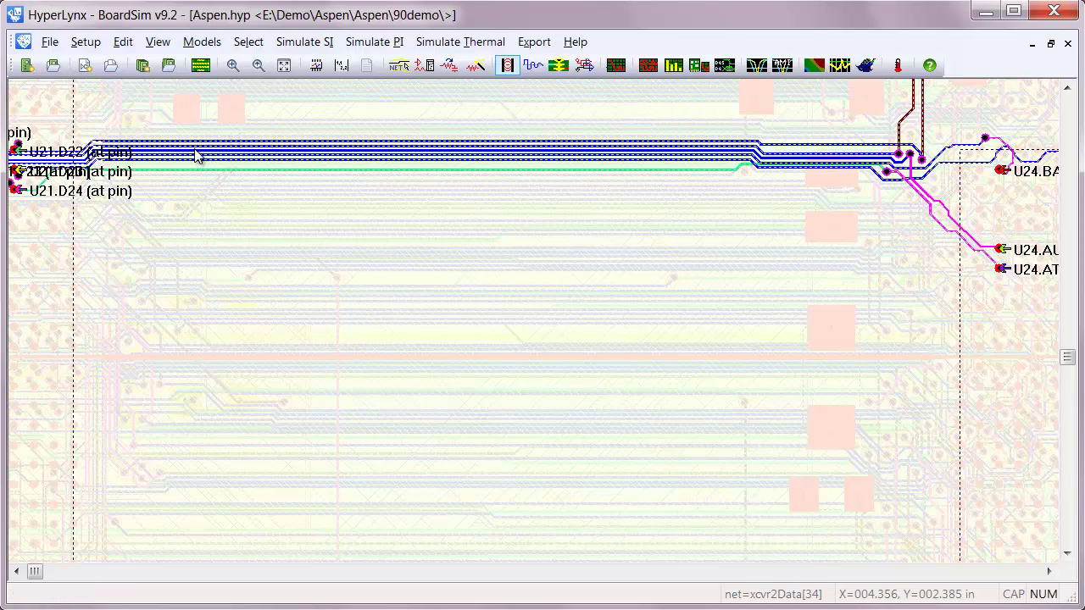
pyautogui.click(95, 46)
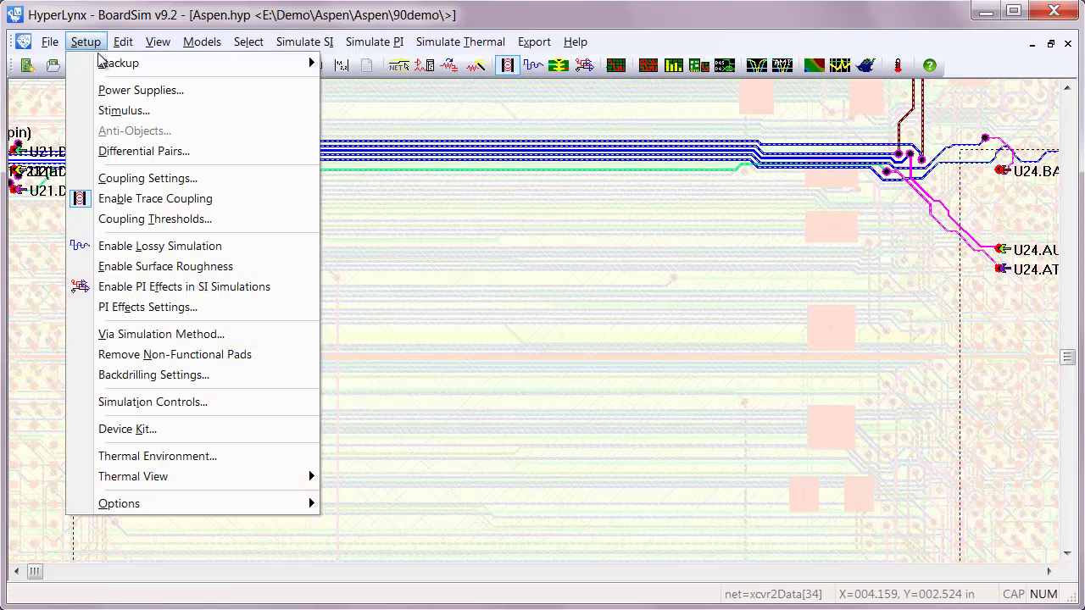
pyautogui.click(147, 221)
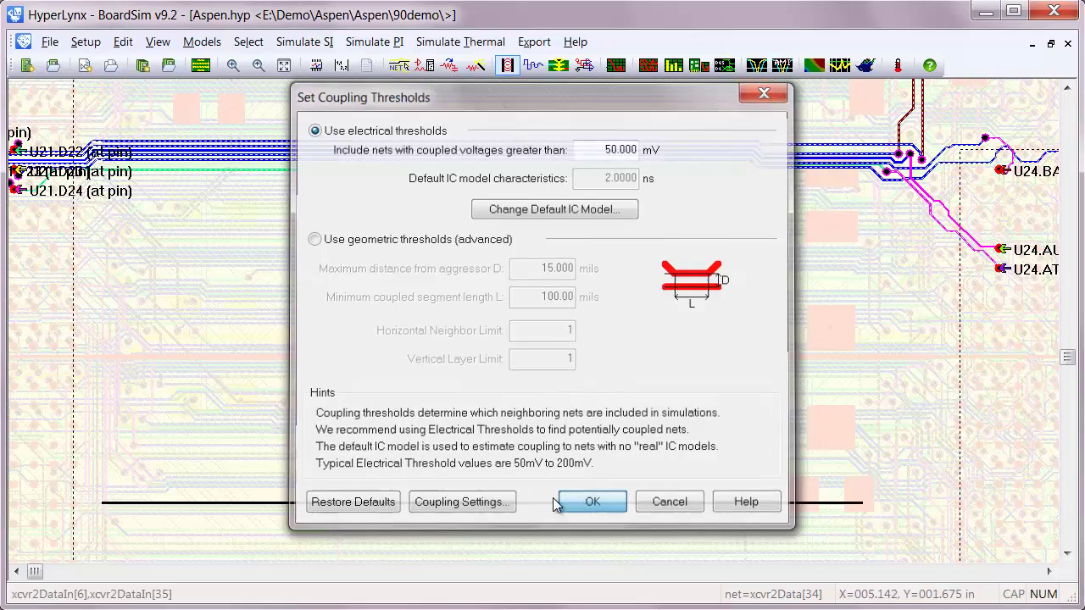
pyautogui.click(563, 502)
# Walk xcvr2Data[34]'s coupling regions in an enlarged dialog, stepping to the 3rd strongest of 12
pyautogui.rightClick(248, 158)
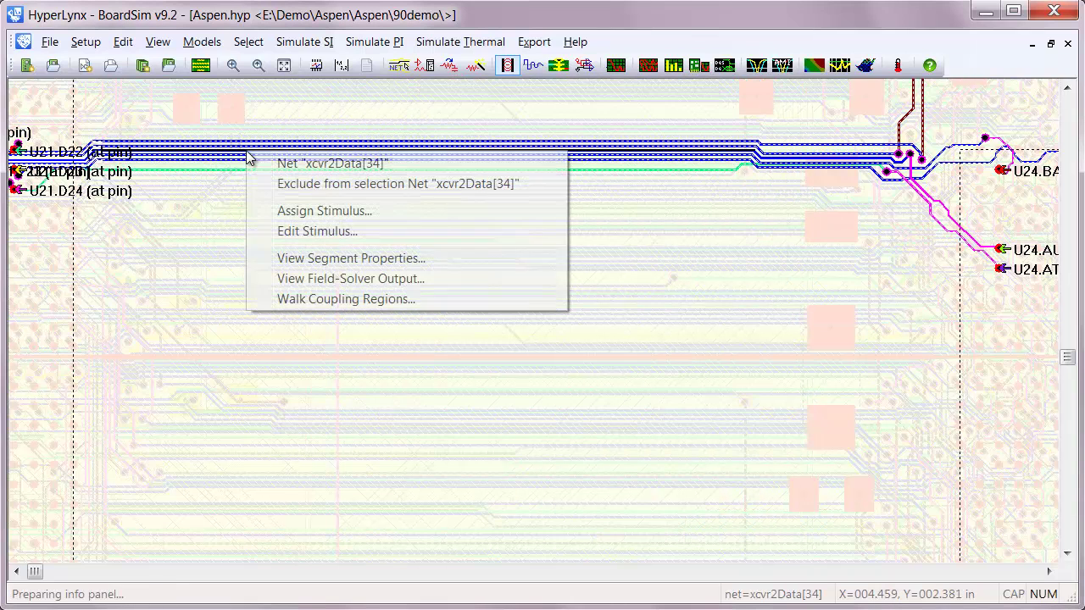
pyautogui.click(369, 298)
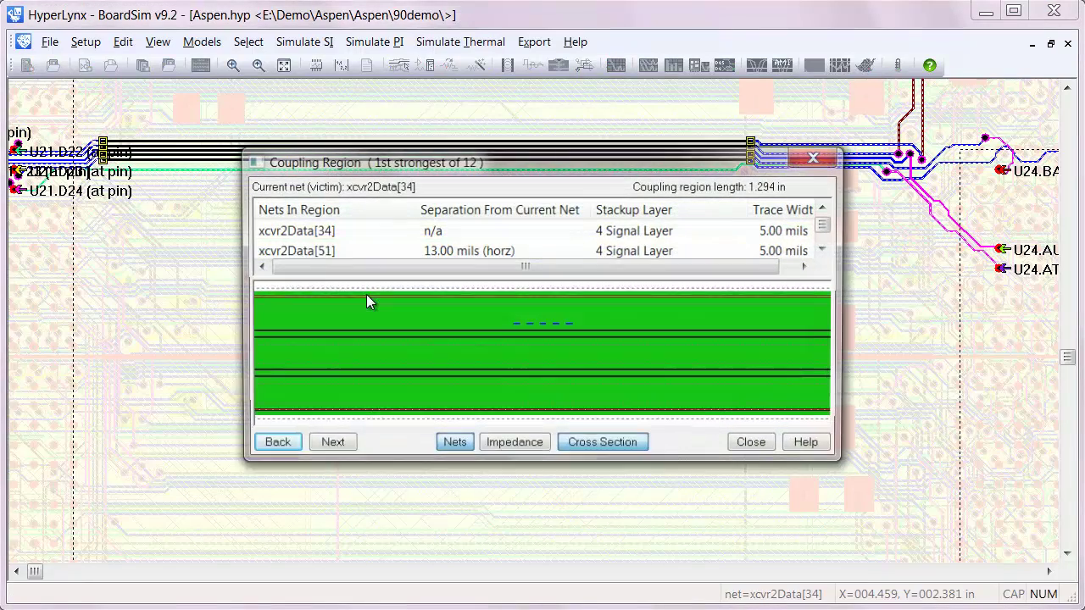
pyautogui.moveTo(563, 159); pyautogui.dragTo(371, 219)
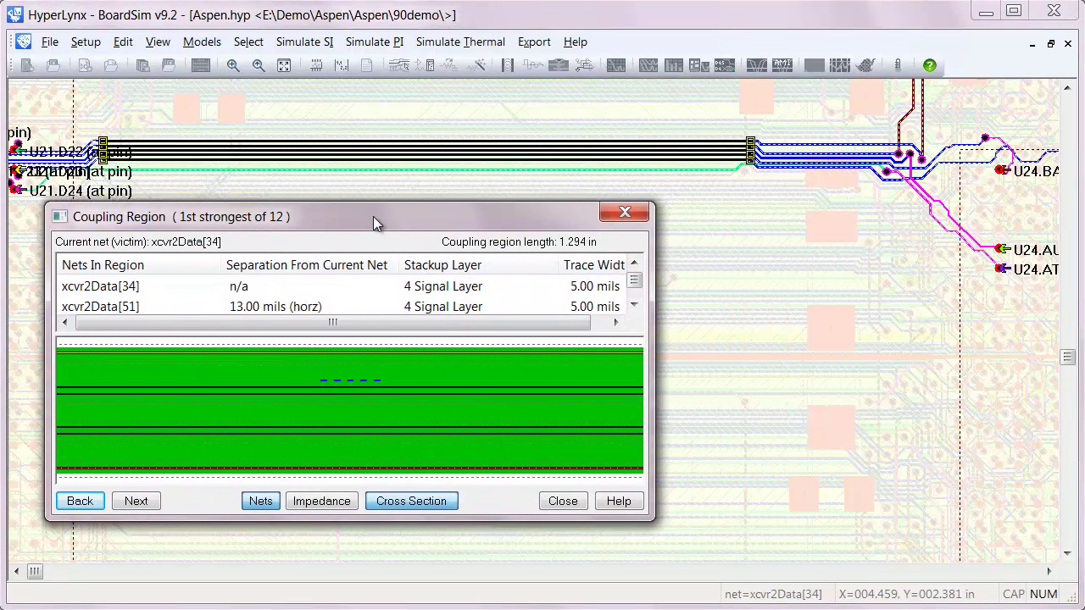
pyautogui.moveTo(528, 519); pyautogui.dragTo(528, 567)
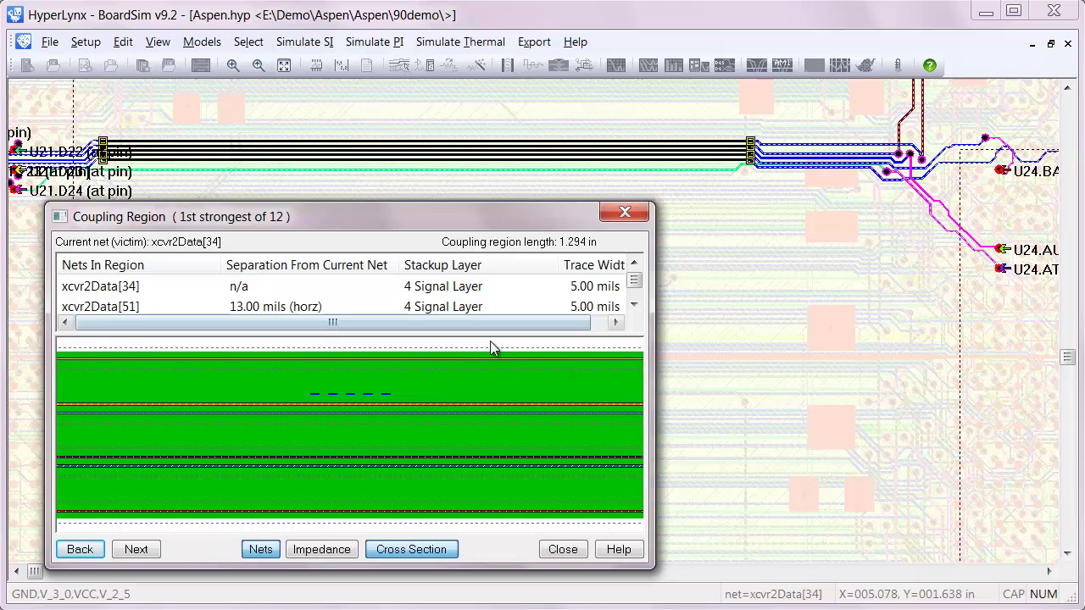
pyautogui.moveTo(495, 338); pyautogui.dragTo(492, 370)
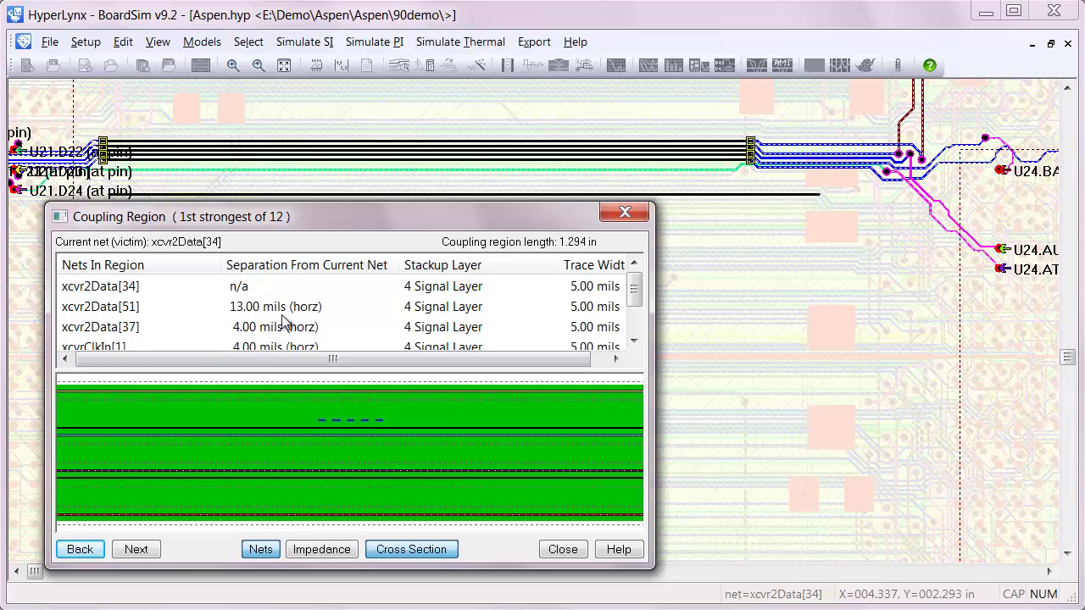
pyautogui.click(138, 550)
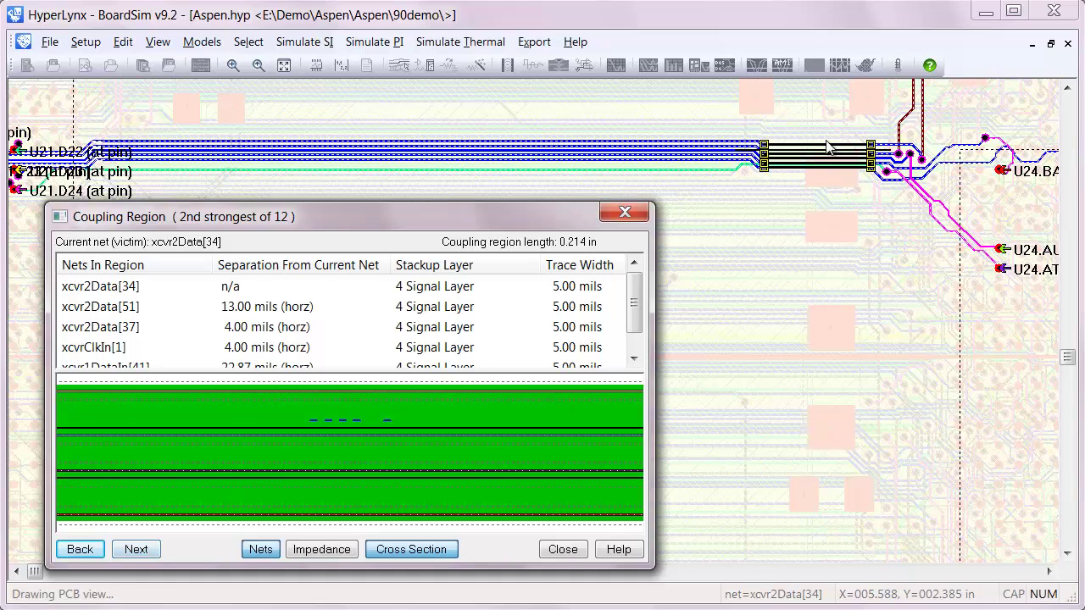
pyautogui.click(138, 550)
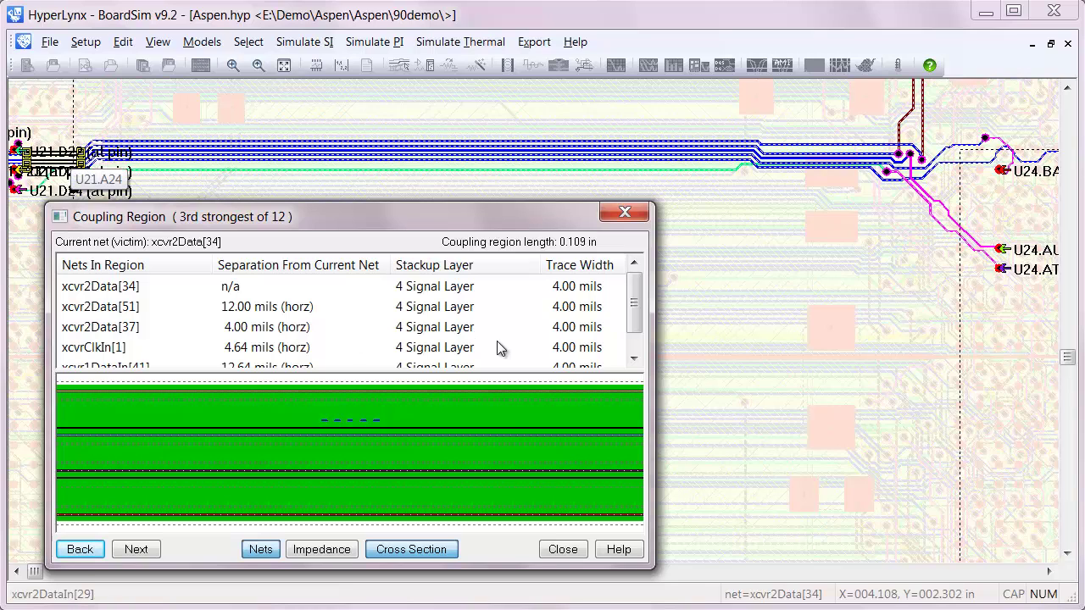
# Simulate net xcvr2Data[34] with coupling in the Digital Oscilloscope
pyautogui.click(570, 552)
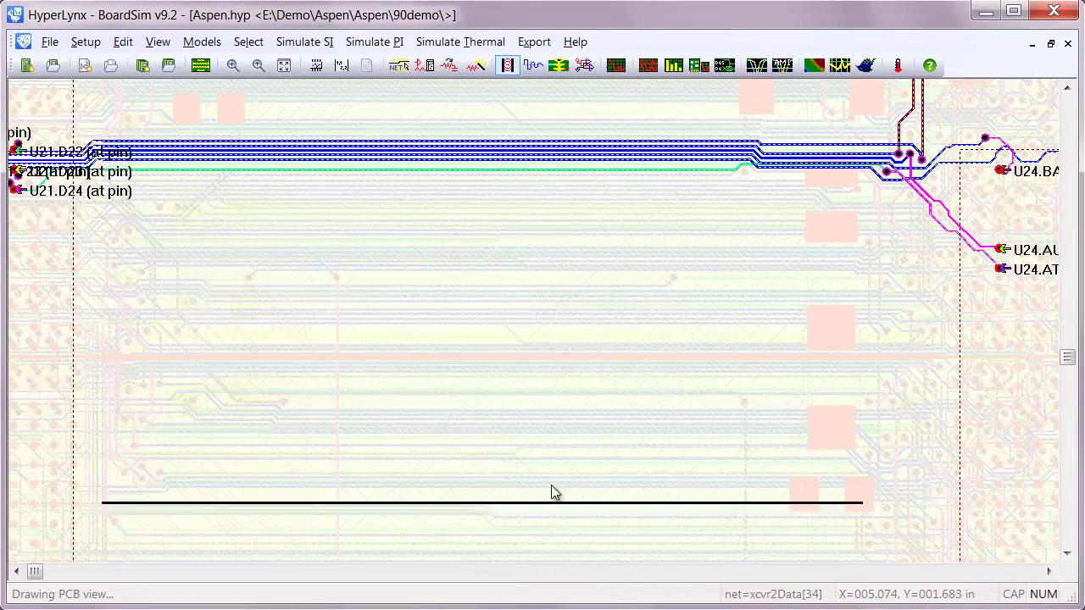
pyautogui.click(615, 65)
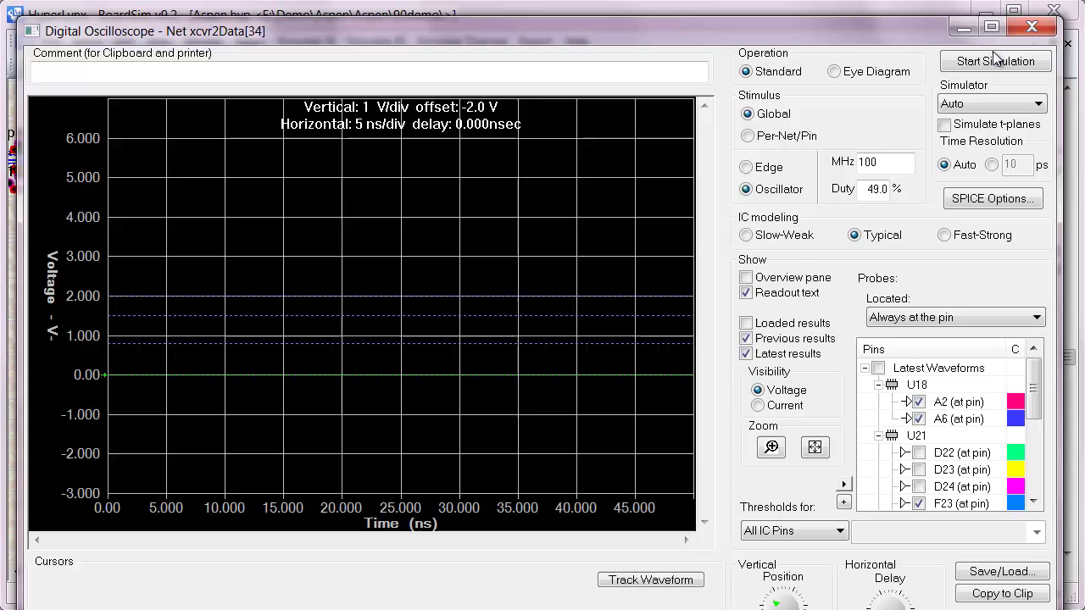
pyautogui.click(997, 51)
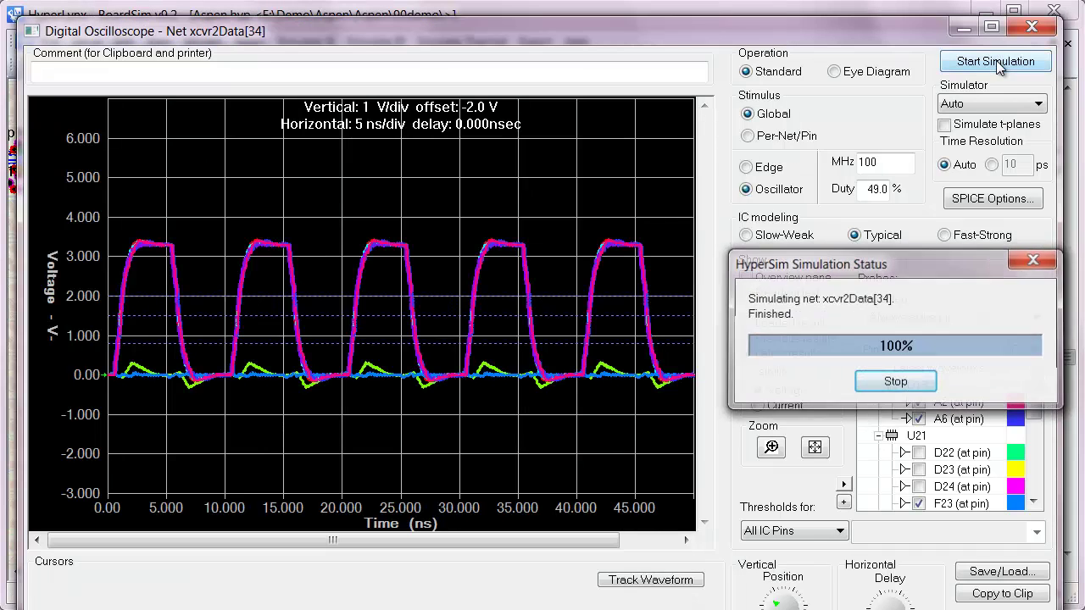
# Zoom into 21–25 ns and measure the green crosstalk peak of about 317.6 mV
pyautogui.click(771, 448)
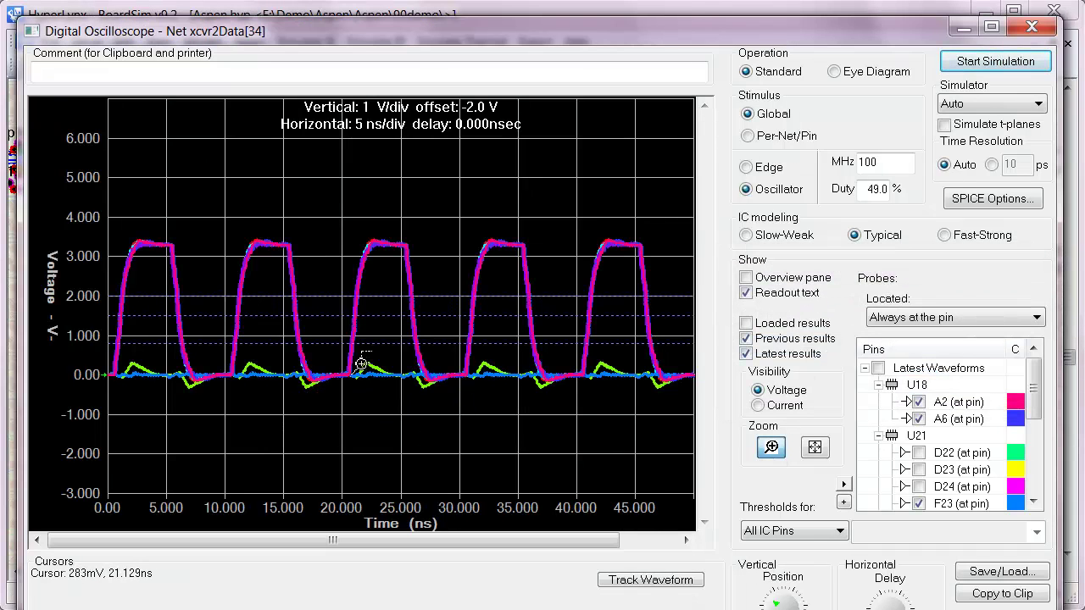
pyautogui.moveTo(352, 363); pyautogui.dragTo(406, 394)
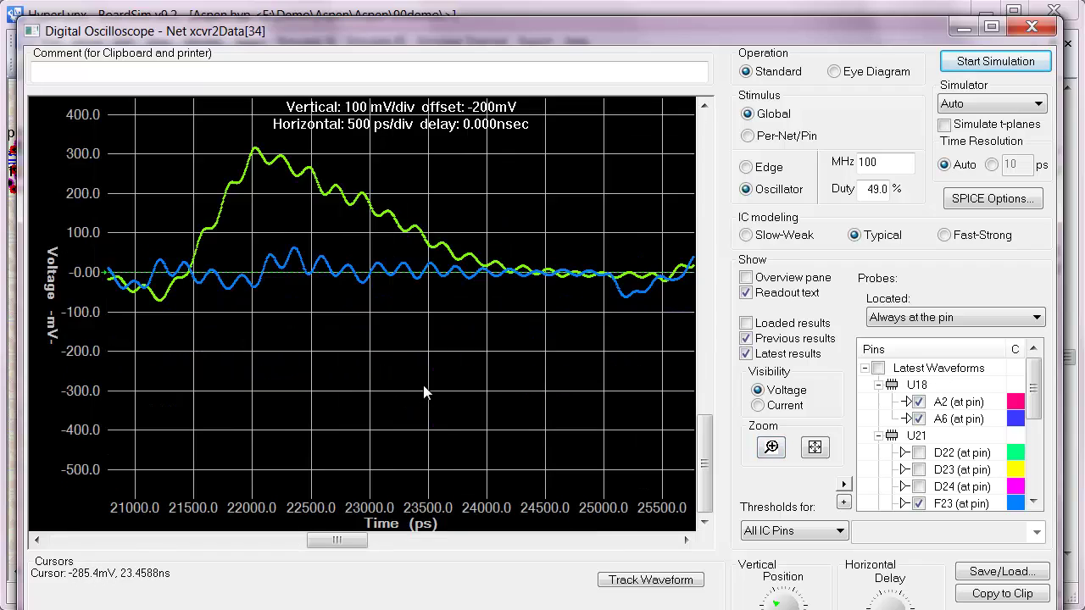
pyautogui.click(254, 149)
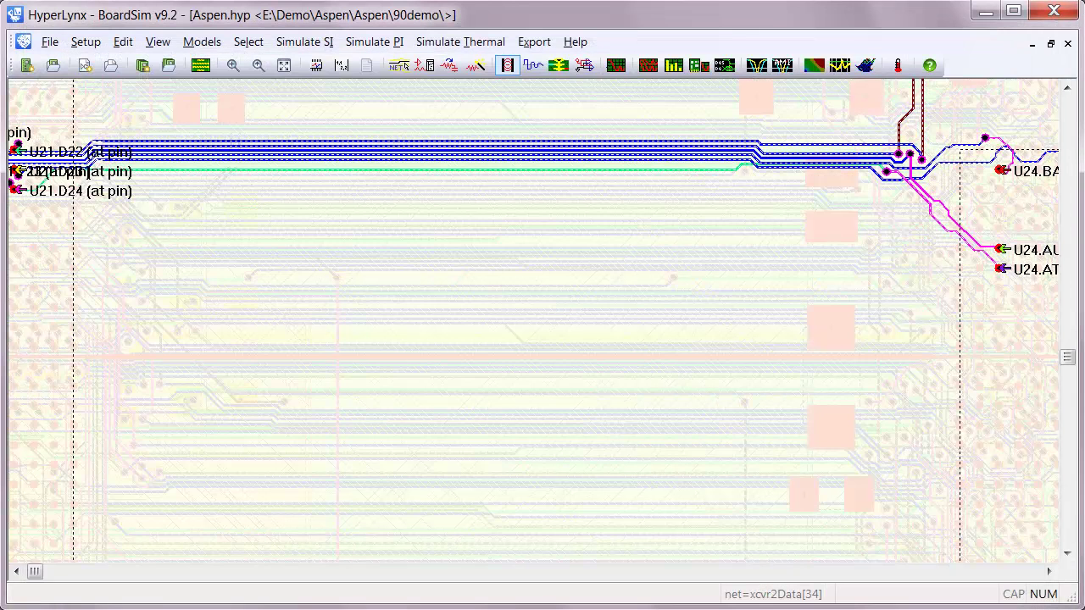
# Export xcvr2Data[34] and its coupled nets to LineSim as free-form schematic xcvr2Data_34_.ffs
pyautogui.click(534, 43)
pyautogui.moveTo(546, 68)
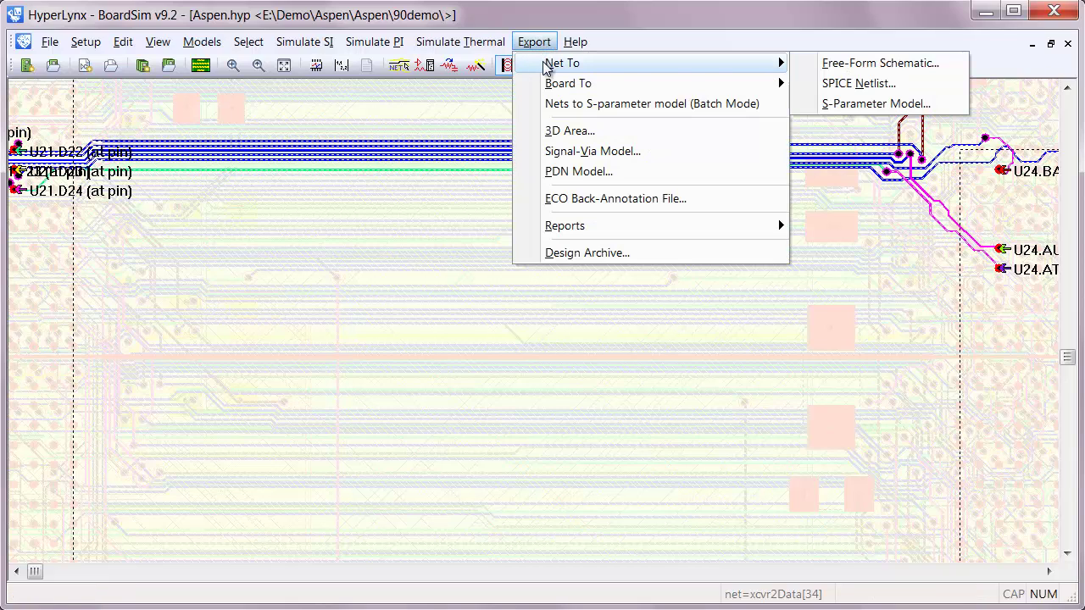
pyautogui.click(944, 69)
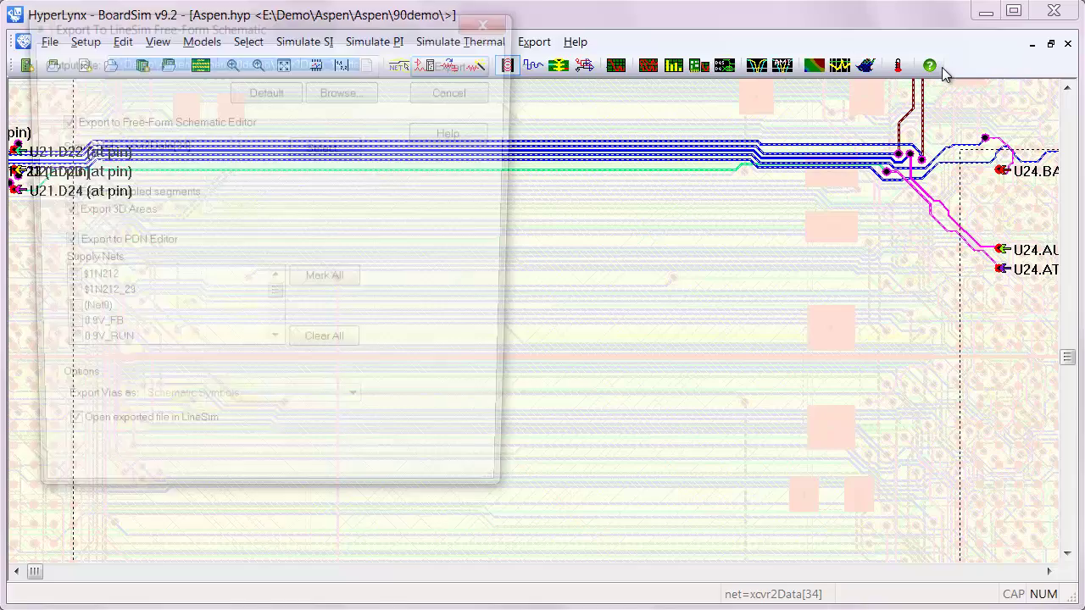
pyautogui.click(459, 63)
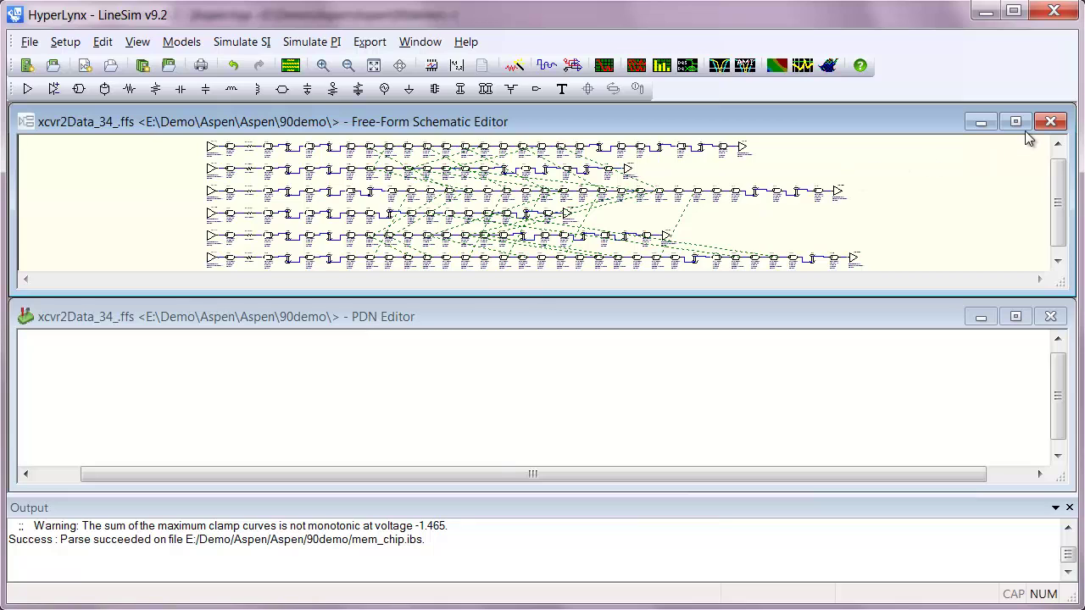
# Maximize and fit the schematic, then zoom in and pan right to read the transmission-line values
pyautogui.click(1016, 122)
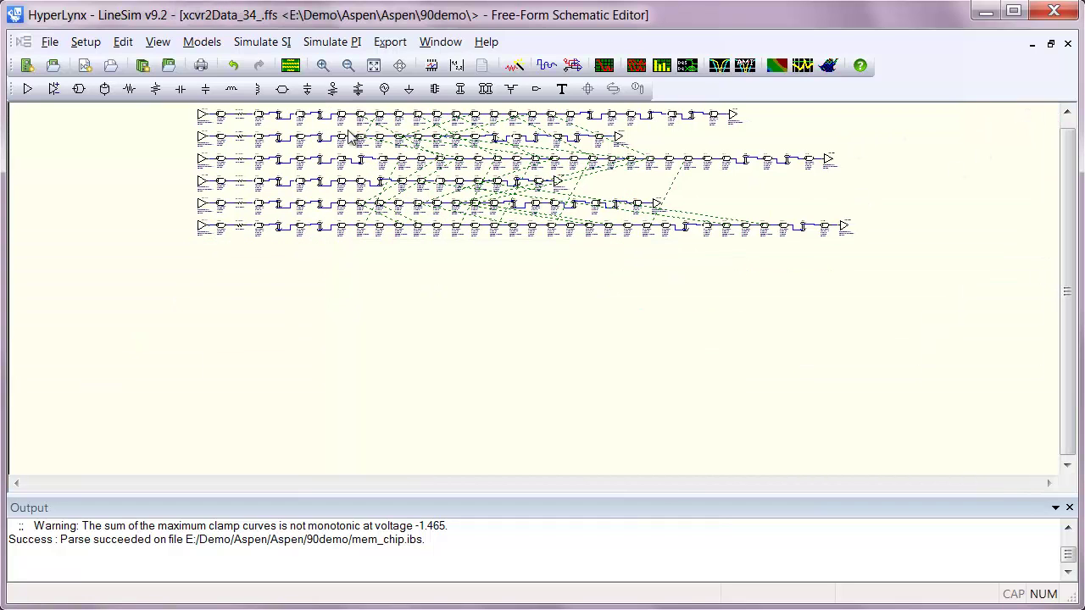
pyautogui.click(374, 66)
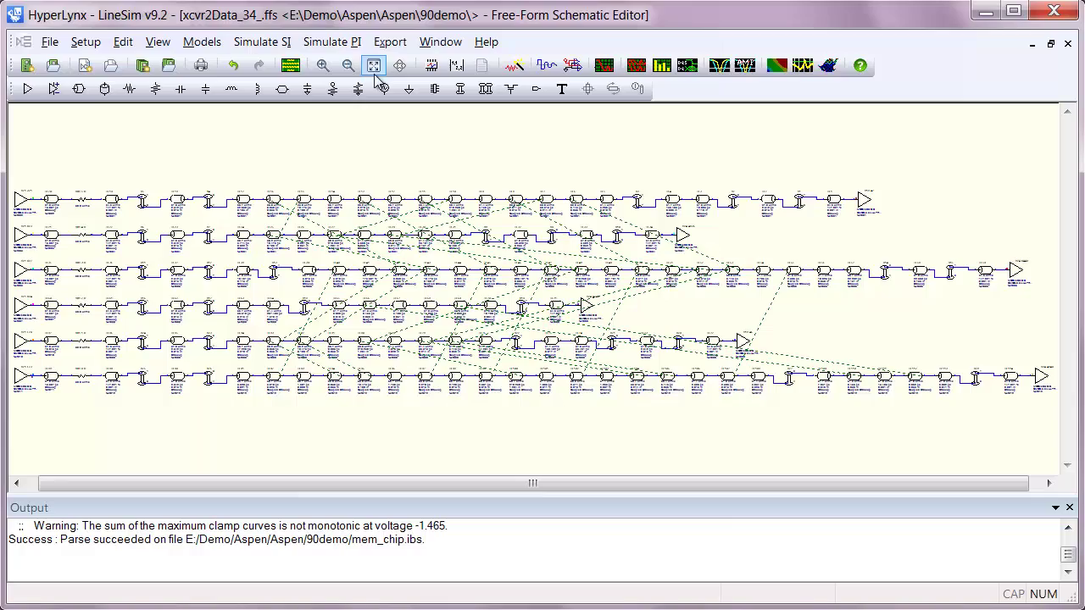
pyautogui.scroll(3, 166, 329)
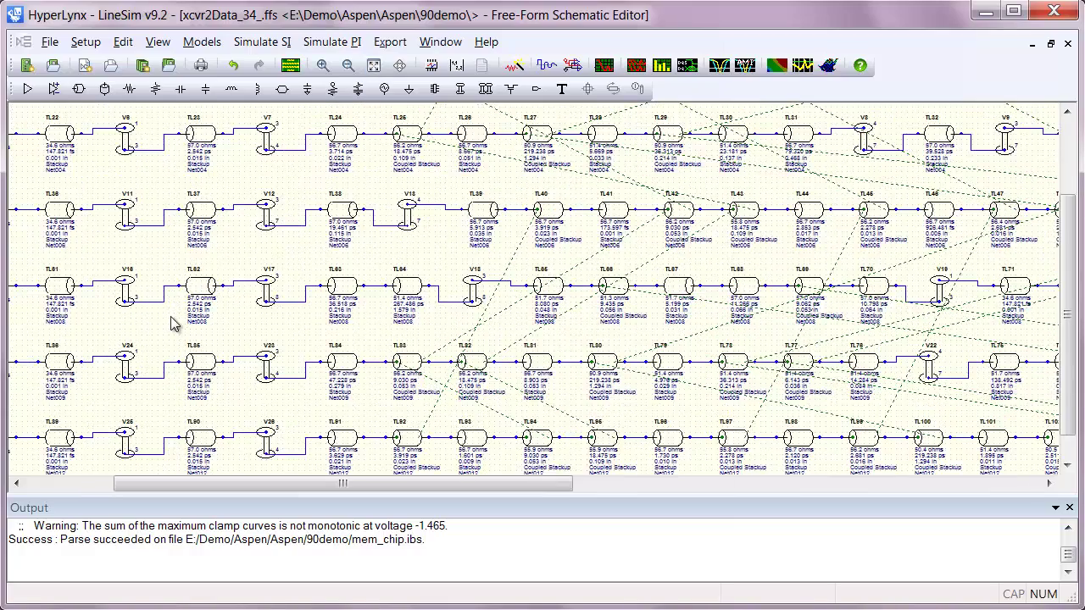
pyautogui.scroll(2, 171, 323)
pyautogui.scroll(1, 172, 322)
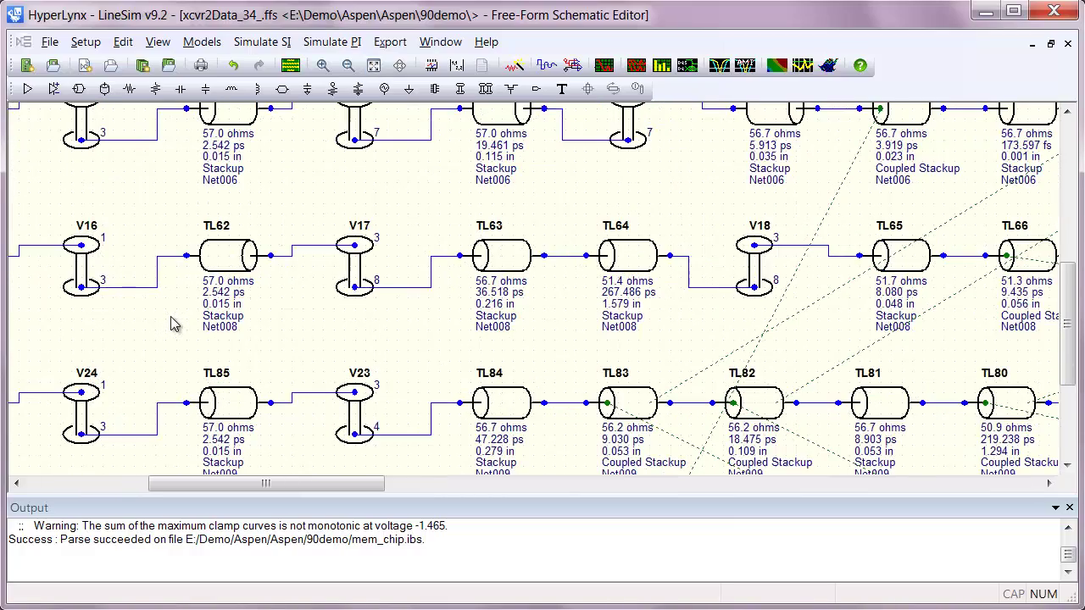
pyautogui.moveTo(262, 484); pyautogui.dragTo(453, 506)
pyautogui.doubleClick(193, 403)
pyautogui.moveTo(835, 25); pyautogui.dragTo(452, 58)
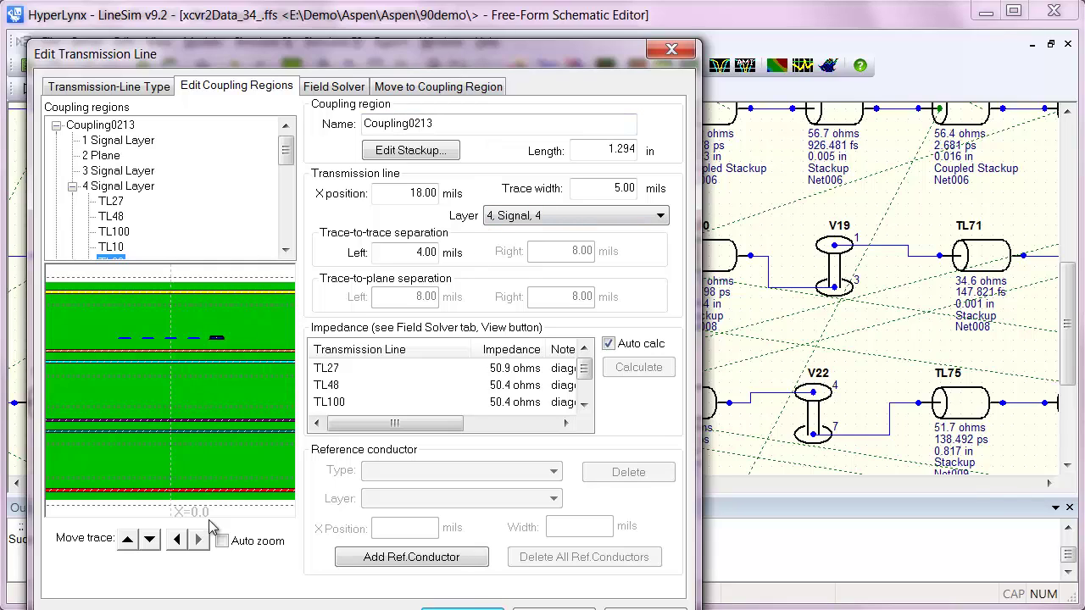
pyautogui.click(222, 541)
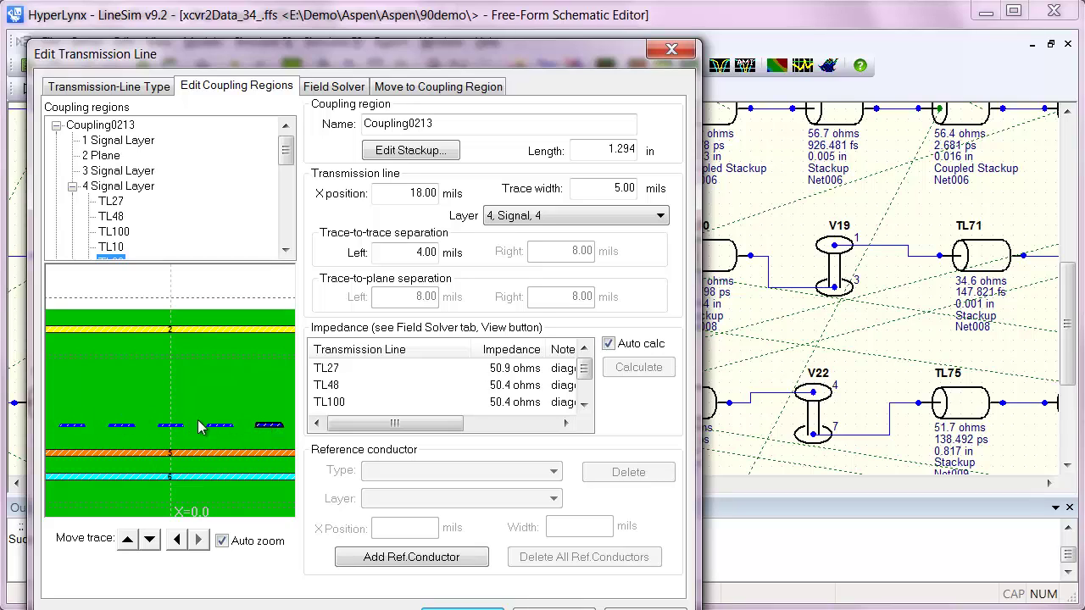
pyautogui.click(344, 92)
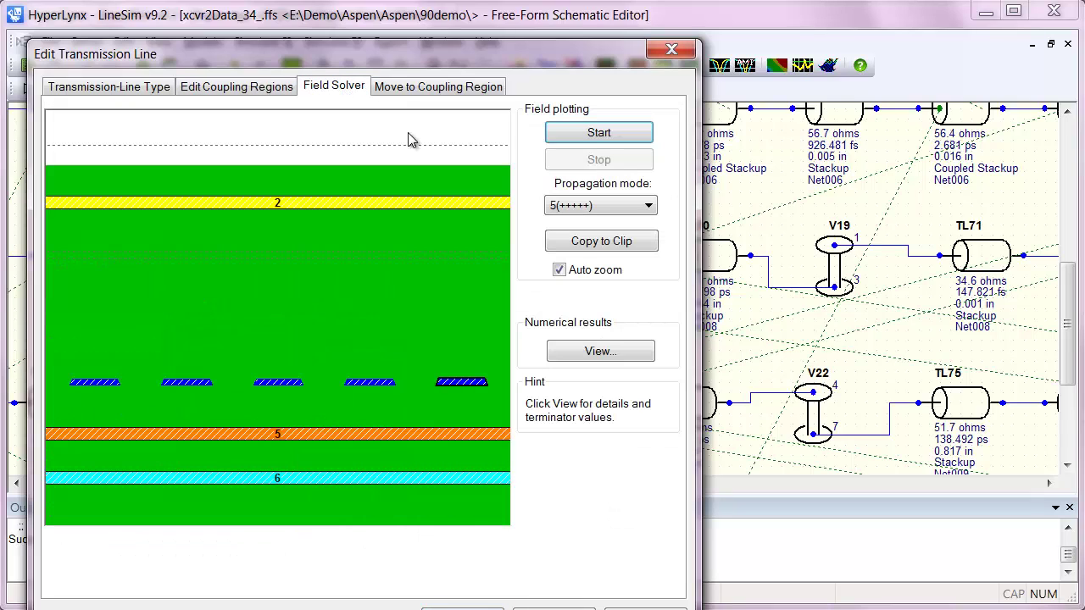
pyautogui.click(598, 134)
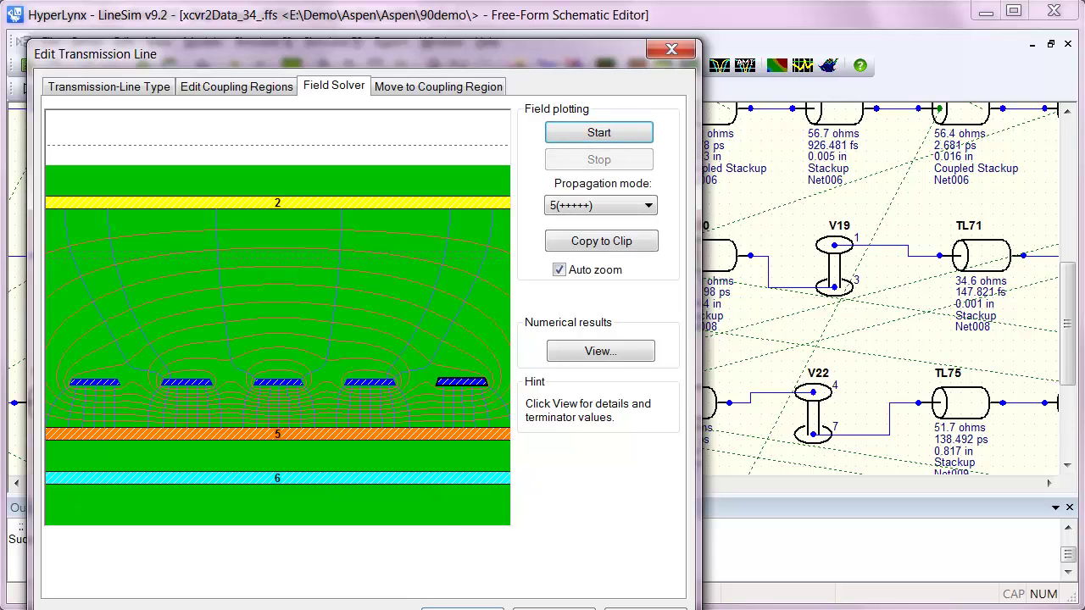
pyautogui.click(463, 609)
# In Sweep Manager, sweep the Coupling0213 TL27–TL48 separation from 4 to 20 mils
pyautogui.click(619, 87)
pyautogui.moveTo(689, 45); pyautogui.dragTo(261, 87)
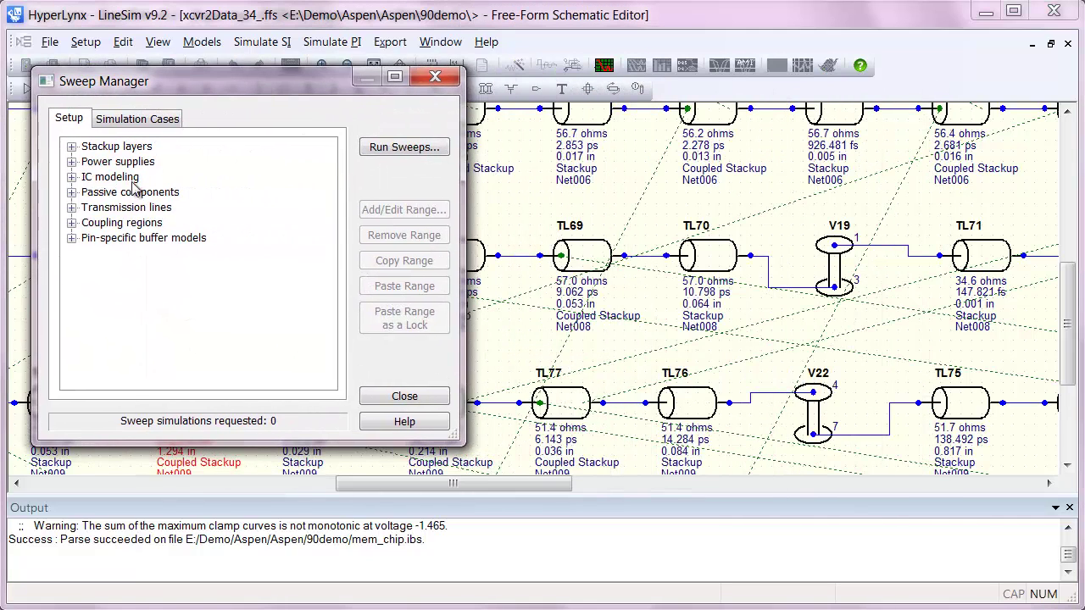
pyautogui.click(72, 223)
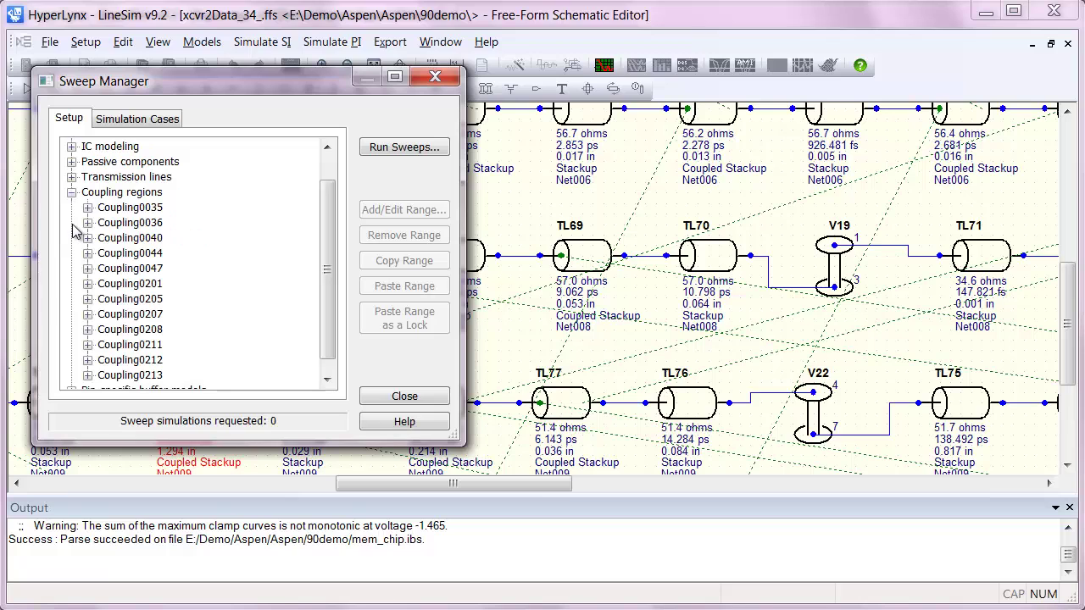
pyautogui.moveTo(251, 86); pyautogui.dragTo(542, 95)
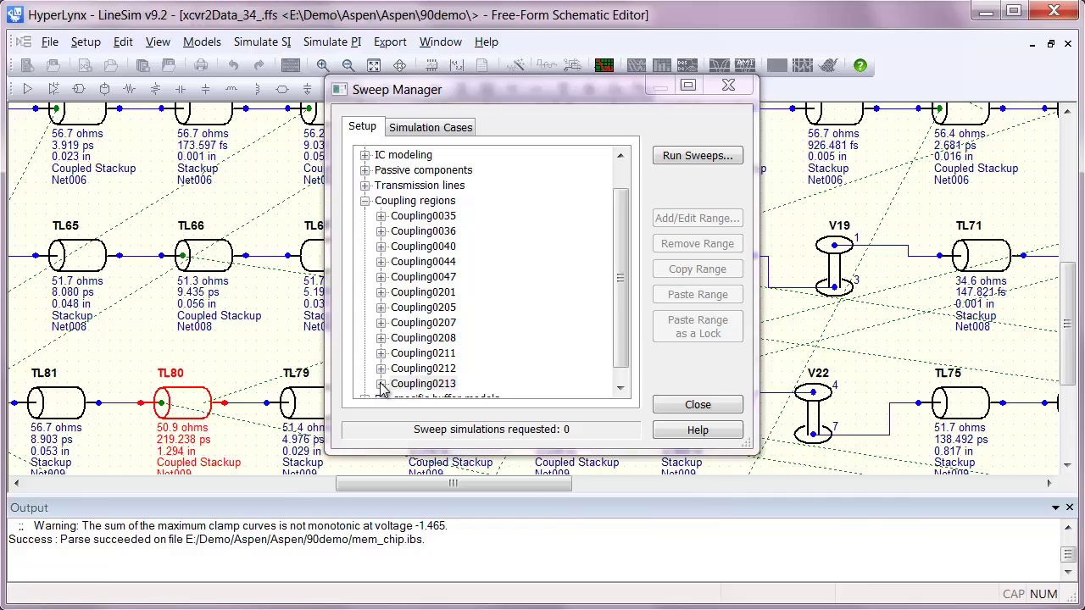
pyautogui.click(381, 384)
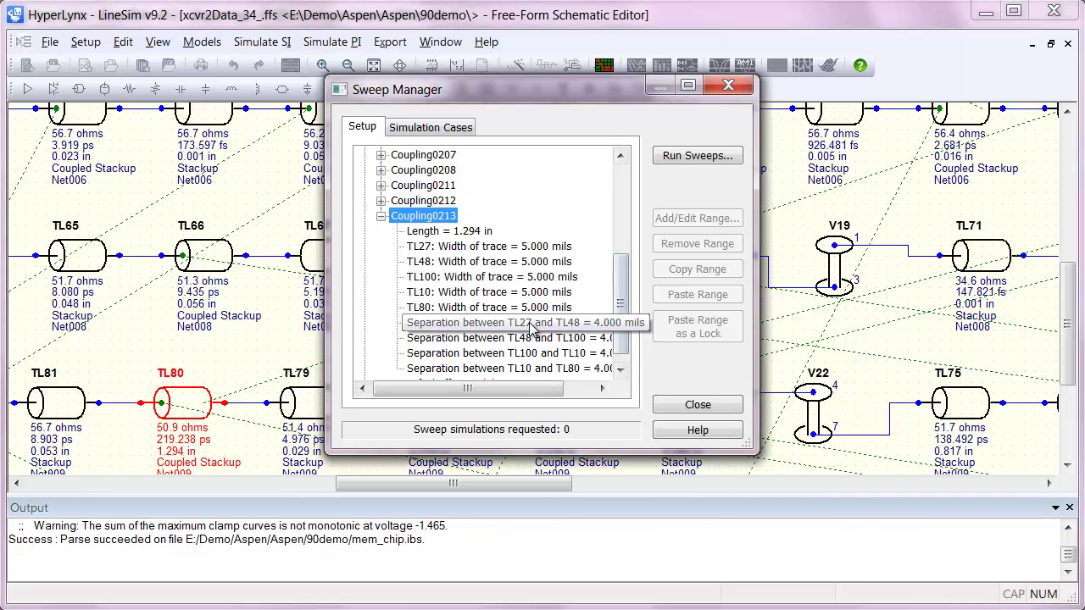
pyautogui.click(553, 331)
pyautogui.click(704, 218)
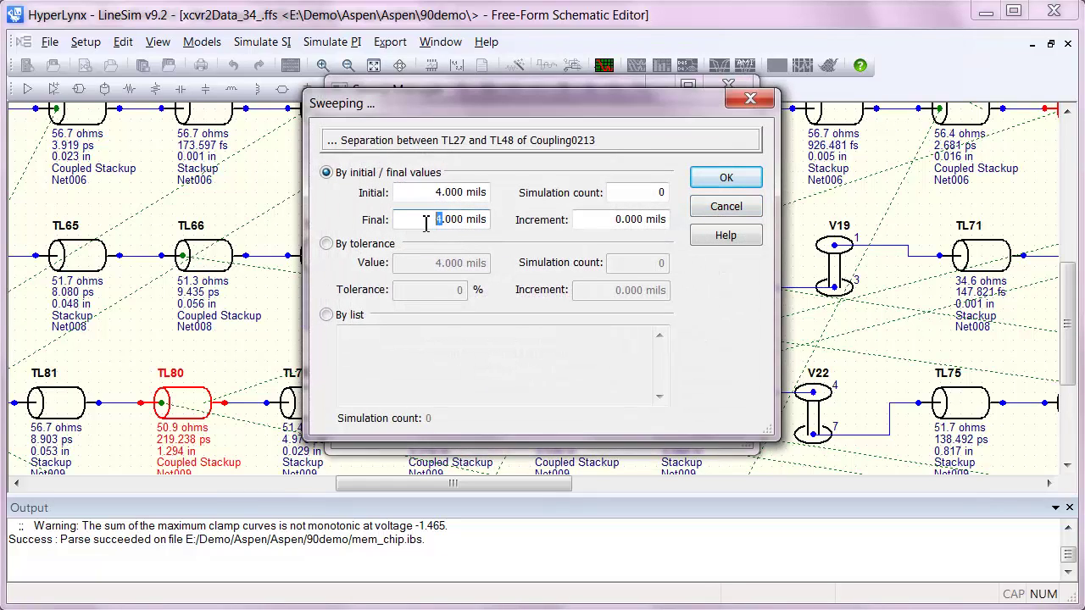
pyautogui.click(621, 220)
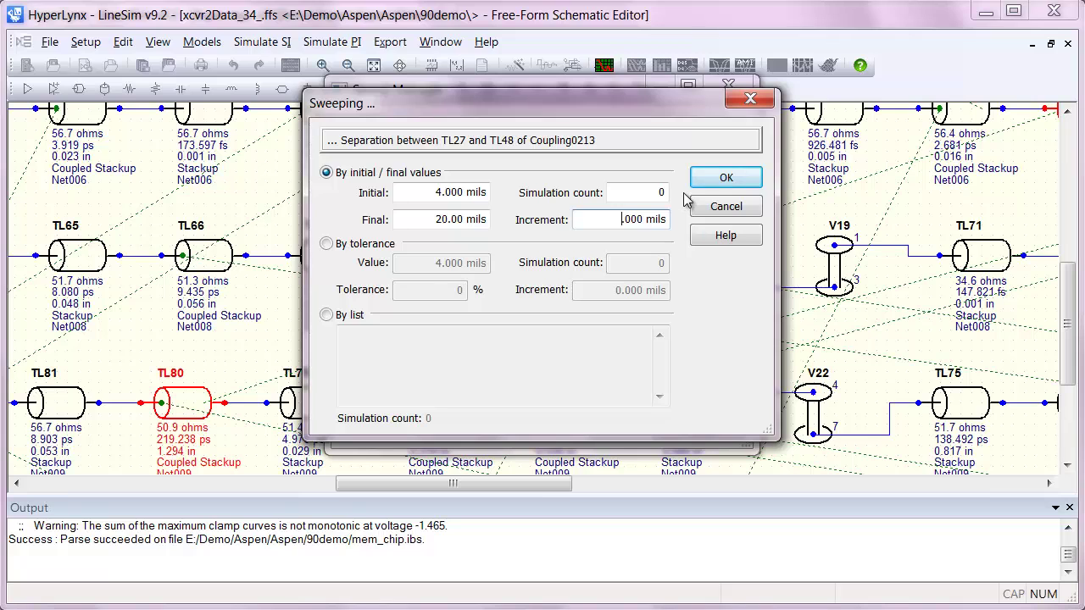
# Lock the TL48–TL100, TL100–TL10 and TL10–TL80 separations to the same 4–20 mil range
pyautogui.click(714, 180)
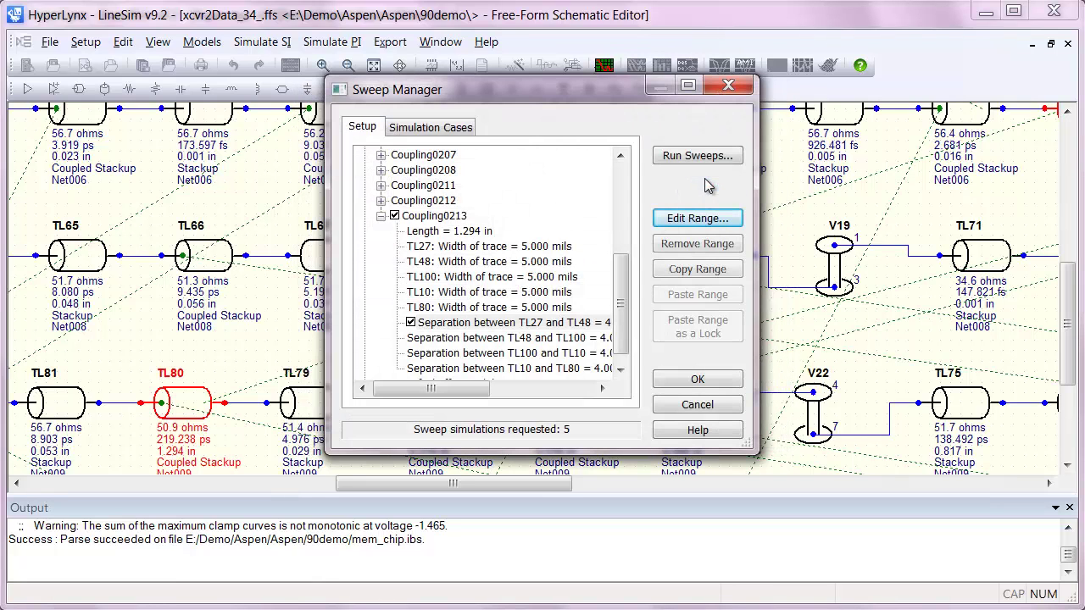
pyautogui.click(697, 269)
pyautogui.press('Down')
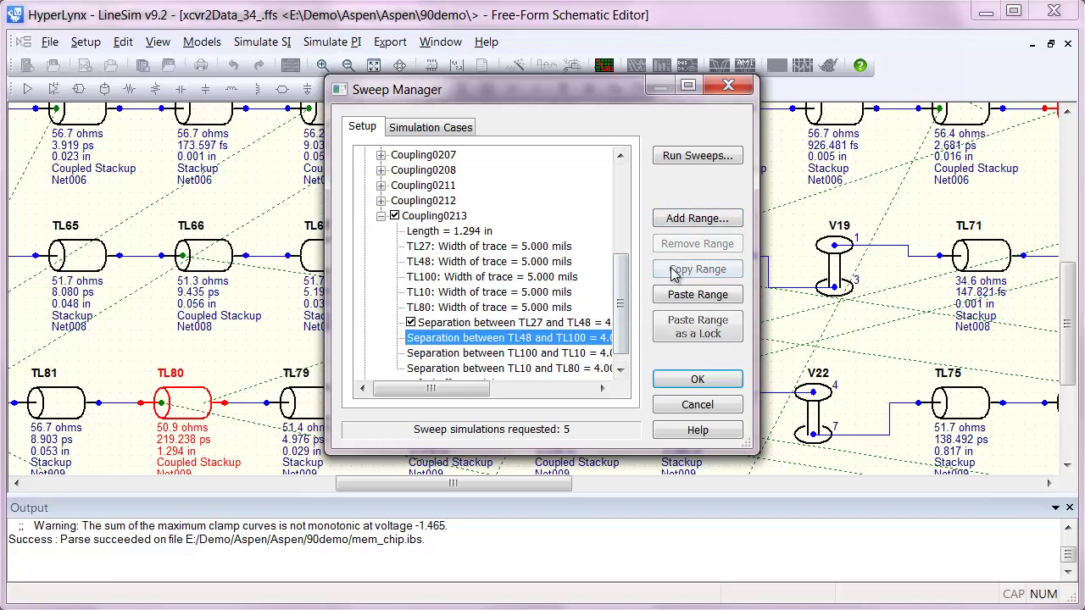
pyautogui.click(683, 330)
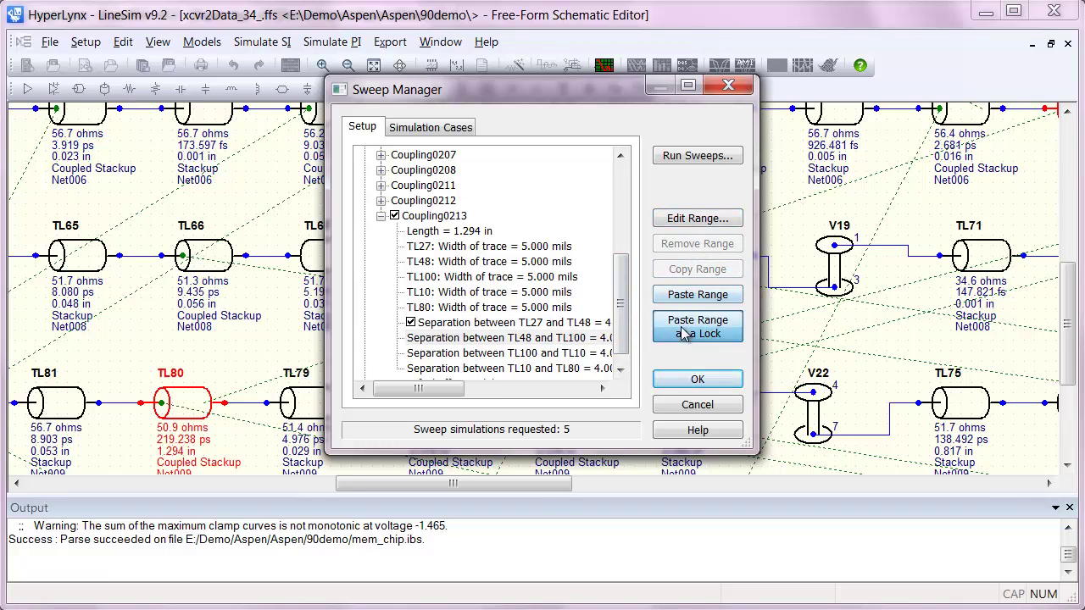
pyautogui.click(666, 330)
pyautogui.click(672, 334)
# Open the oscilloscope for the separation sweeps and bring its window fully into view
pyautogui.moveTo(622, 90); pyautogui.dragTo(355, 77)
pyautogui.click(460, 150)
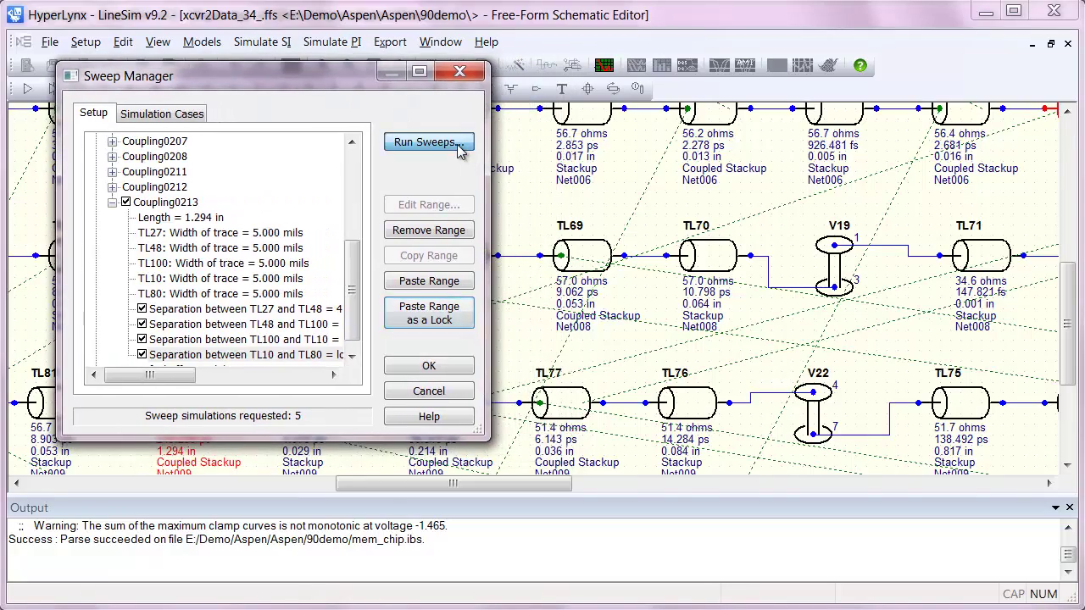
pyautogui.moveTo(445, 1); pyautogui.dragTo(439, 37)
# Run all five sweeps, zoom into the U24.AU40 crosstalk pulses, and read the 8-mil peak near 193 mV
pyautogui.click(990, 75)
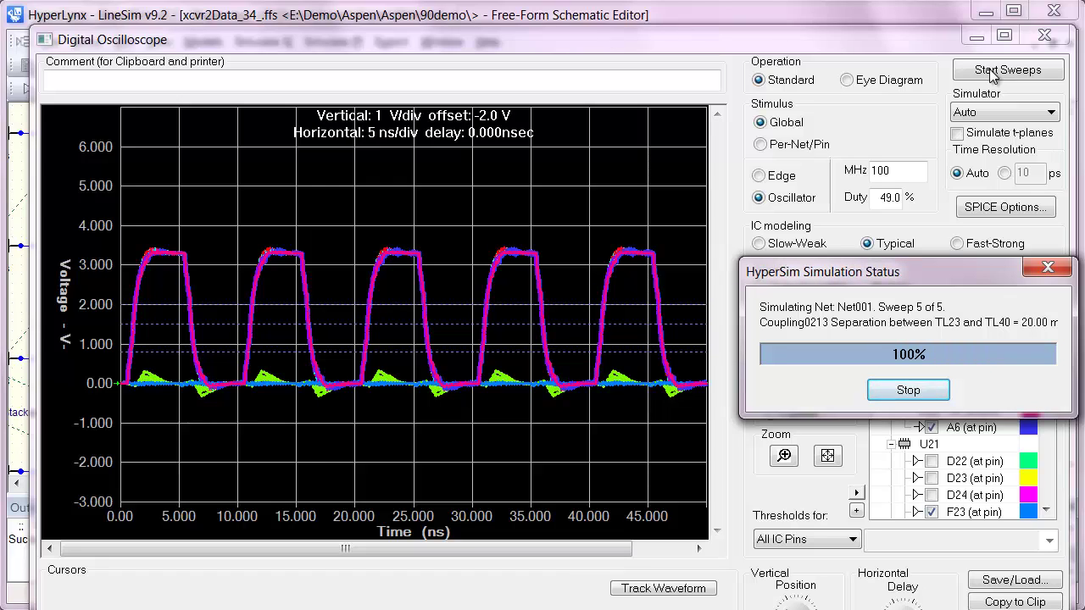
pyautogui.moveTo(490, 371)
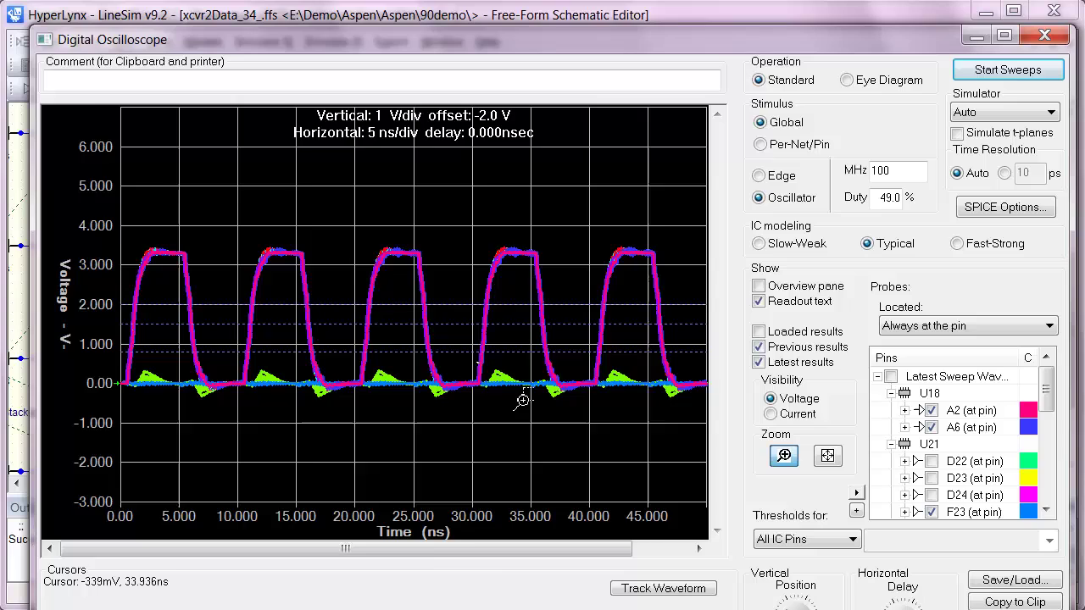
pyautogui.click(518, 399)
pyautogui.moveTo(313, 226)
pyautogui.moveTo(316, 278)
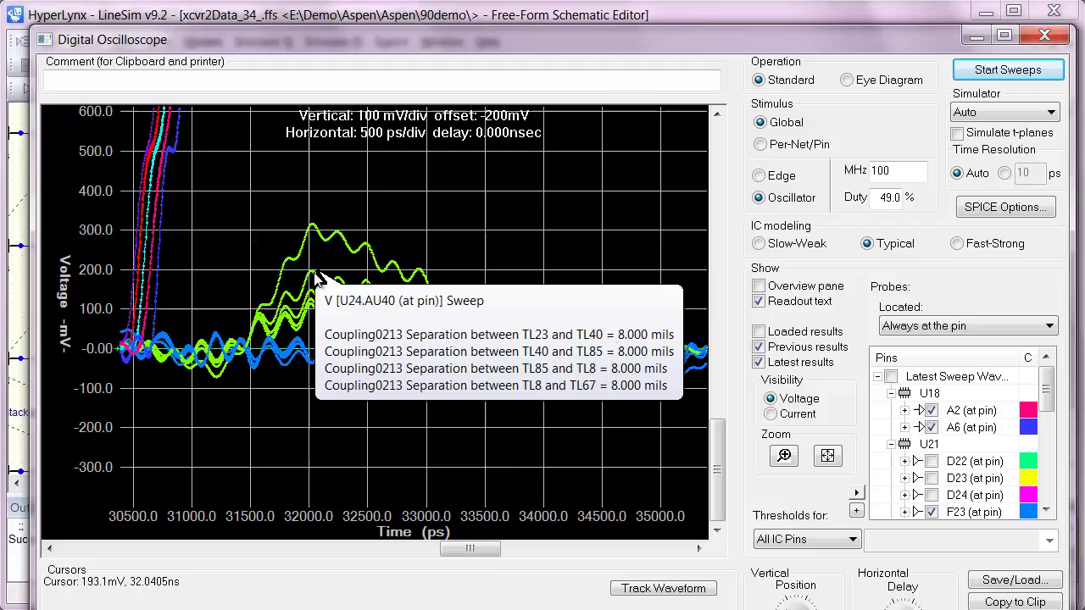